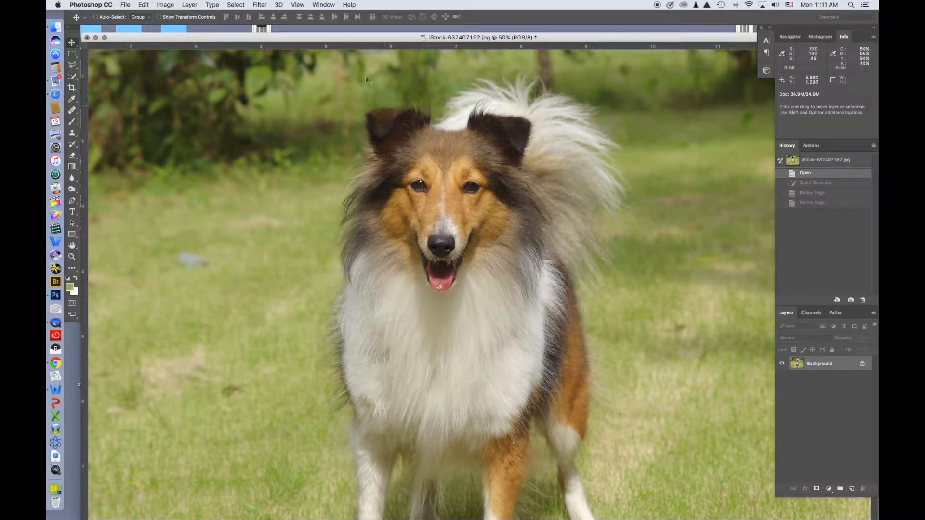
- Select the dog's head and chest with the Quick Selection tool, adding missed neck and lower-chest fur and subtracting excess beside the chest
{"action": "left_click", "coordinate": [72, 76]}
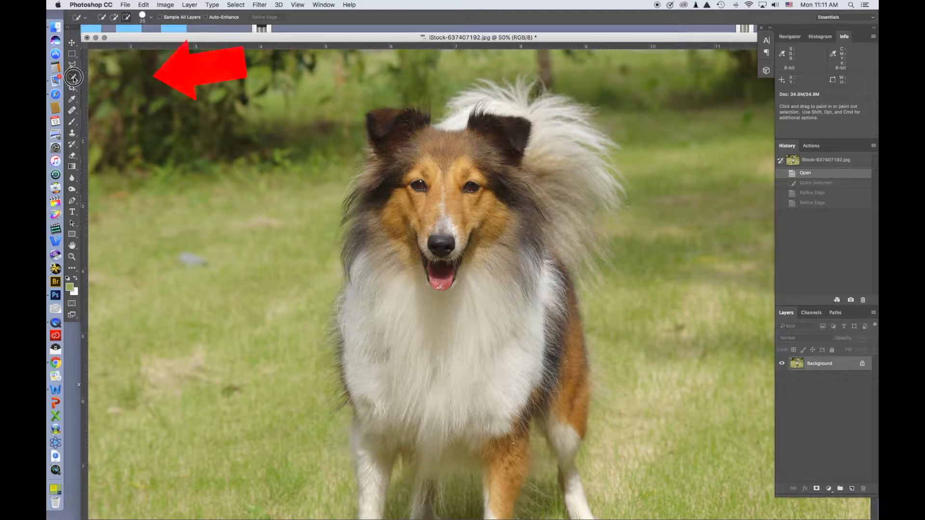
{"action": "mouse_move", "coordinate": [391, 134]}
{"action": "left_mouse_down"}
{"action": "mouse_move", "coordinate": [405, 158]}
{"action": "mouse_move", "coordinate": [382, 237]}
{"action": "mouse_move", "coordinate": [400, 358]}
{"action": "mouse_move", "coordinate": [444, 386]}
{"action": "mouse_move", "coordinate": [507, 395]}
{"action": "mouse_move", "coordinate": [518, 381]}
{"action": "mouse_move", "coordinate": [507, 213]}
{"action": "mouse_move", "coordinate": [501, 193]}
{"action": "mouse_move", "coordinate": [465, 193]}
{"action": "left_mouse_up"}
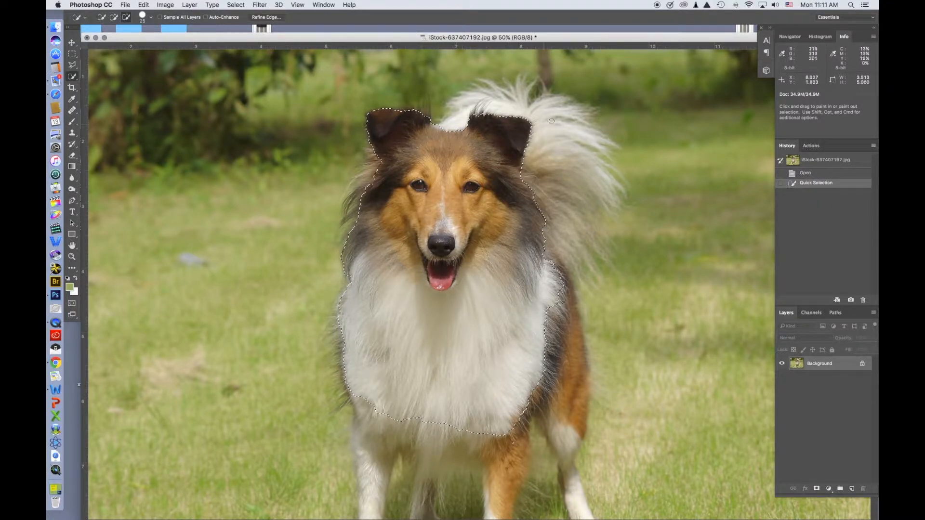
{"action": "key", "text": "shift"}
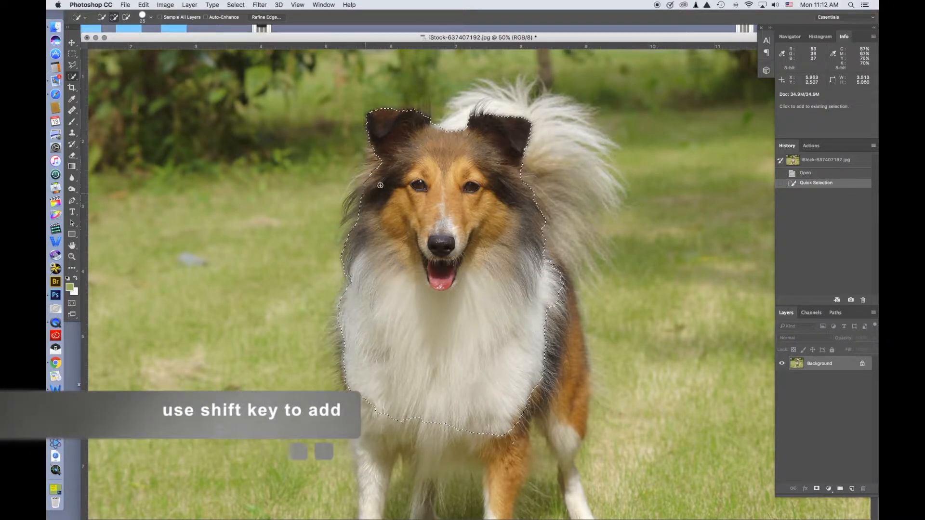
{"action": "left_click", "coordinate": [536, 193], "text": "shift"}
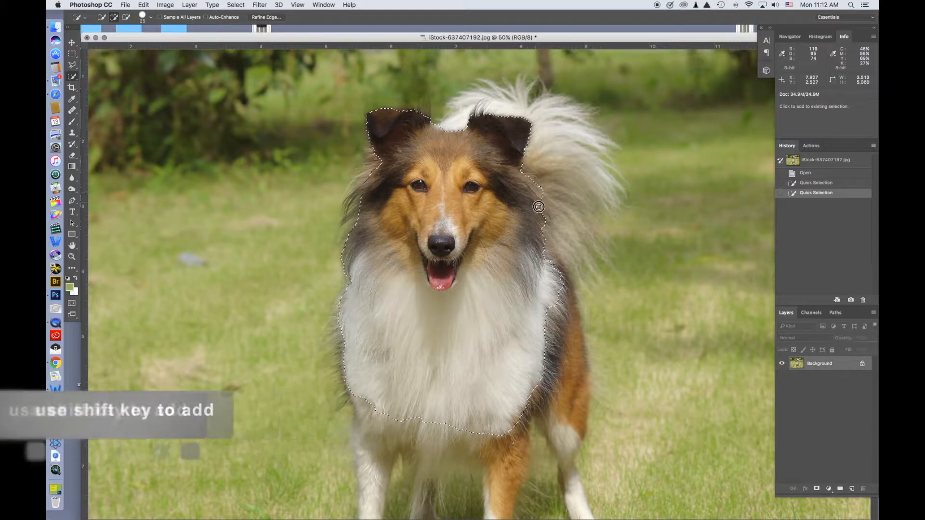
{"action": "left_click", "coordinate": [521, 179], "text": "shift"}
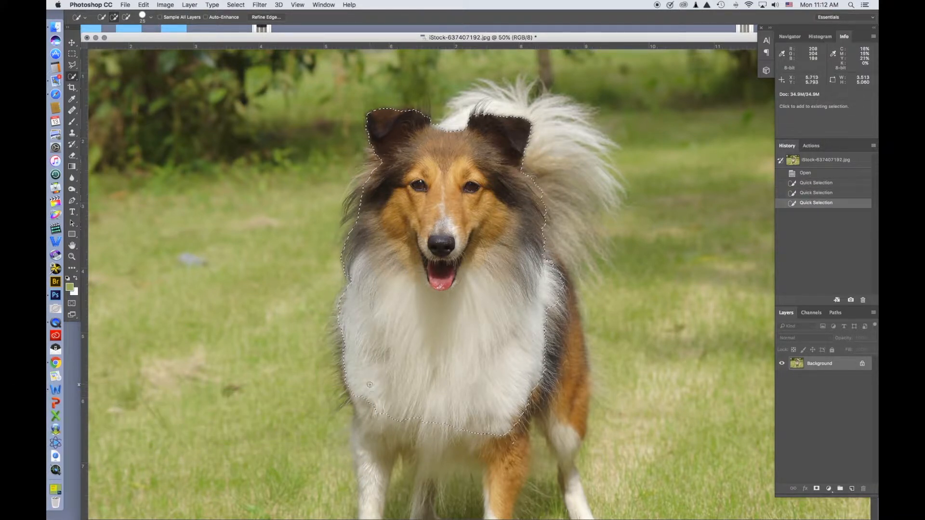
{"action": "left_click_drag", "start_coordinate": [374, 411], "coordinate": [434, 422]}
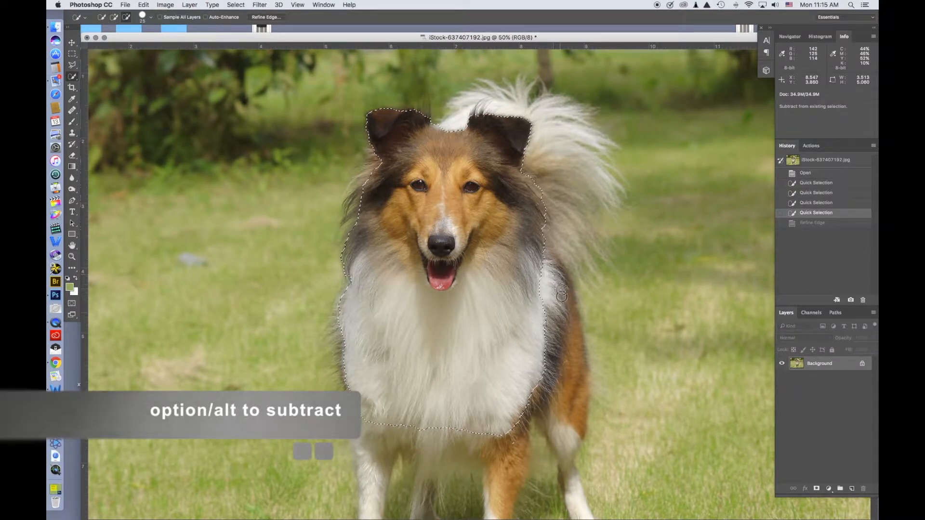
{"action": "left_click", "coordinate": [559, 283], "text": "alt"}
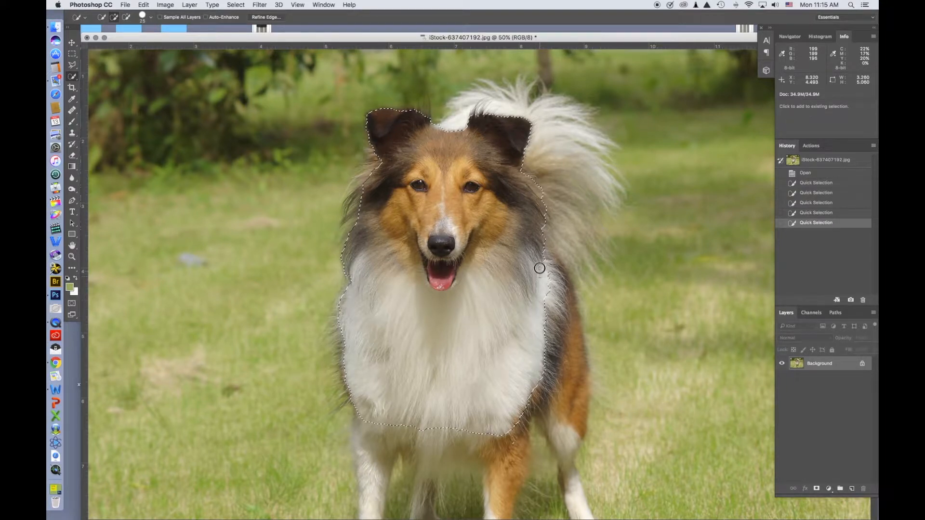
{"action": "left_click", "coordinate": [546, 290], "text": "alt"}
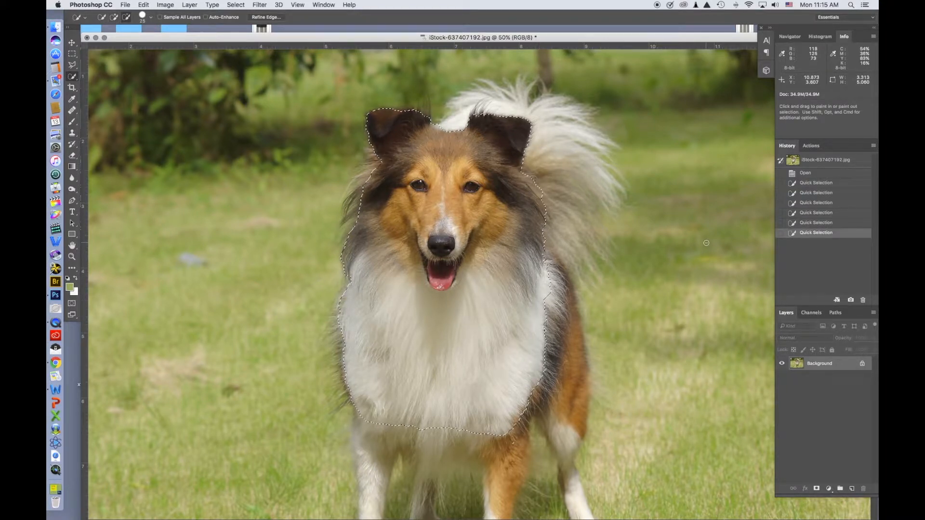
- Refine the selection edge in Overlay view with Smart Radius on and the radius set to 84.1 px
{"action": "left_click", "coordinate": [265, 17]}
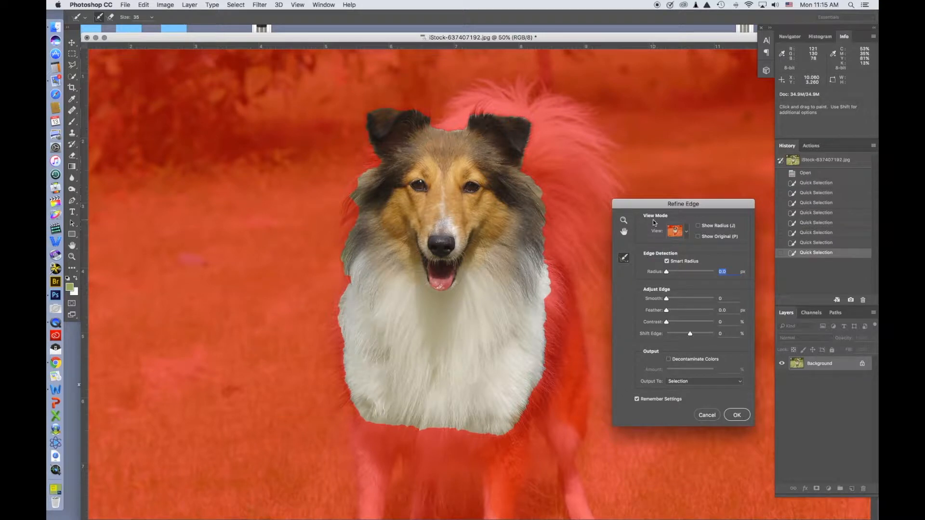
{"action": "left_click", "coordinate": [686, 232]}
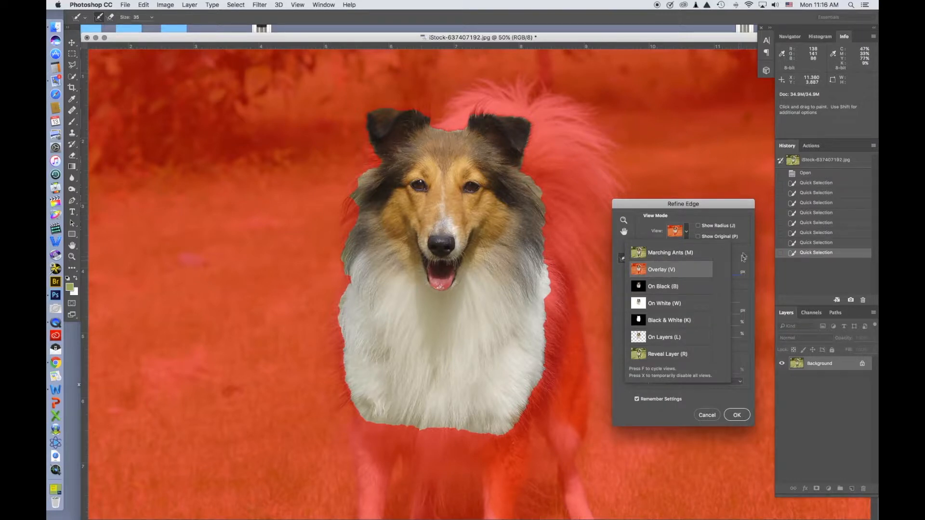
{"action": "key", "text": "Return"}
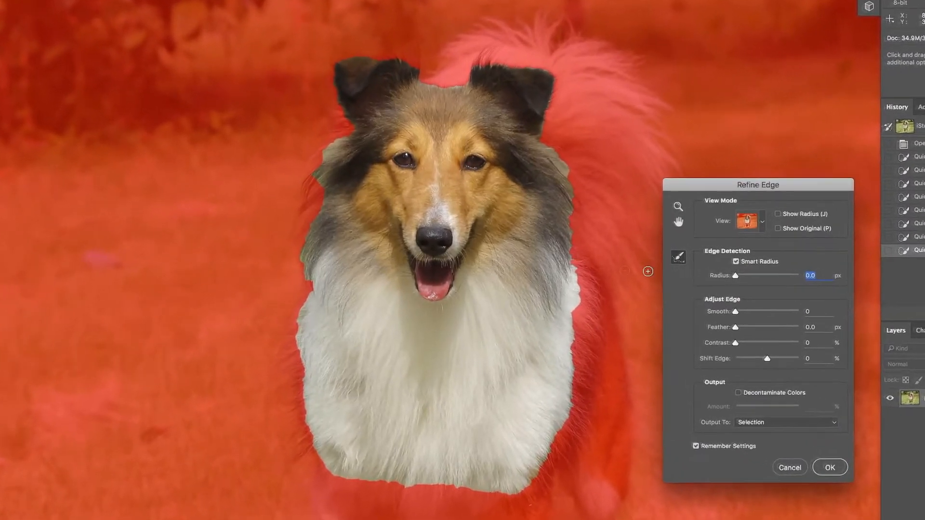
{"action": "left_click_drag", "start_coordinate": [736, 275], "coordinate": [760, 277]}
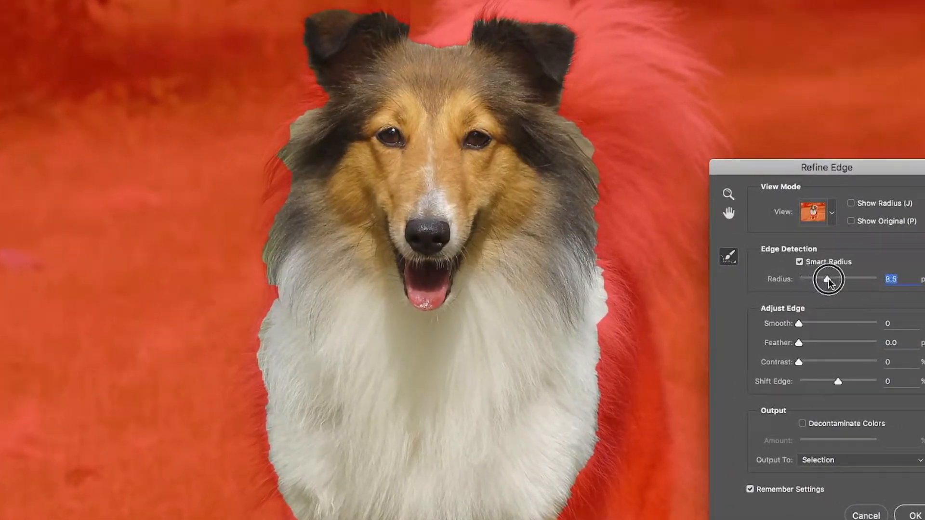
{"action": "left_click_drag", "start_coordinate": [828, 282], "coordinate": [839, 284]}
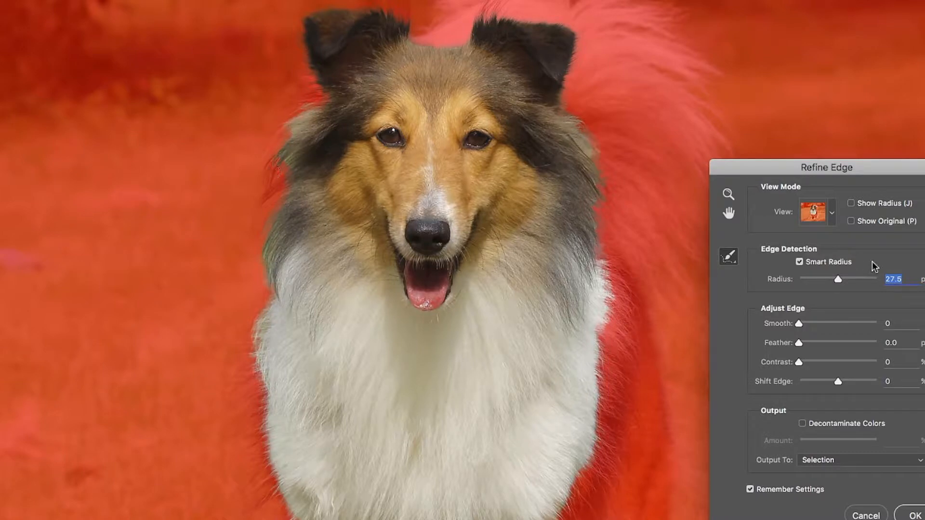
{"action": "left_click_drag", "start_coordinate": [838, 279], "coordinate": [863, 282]}
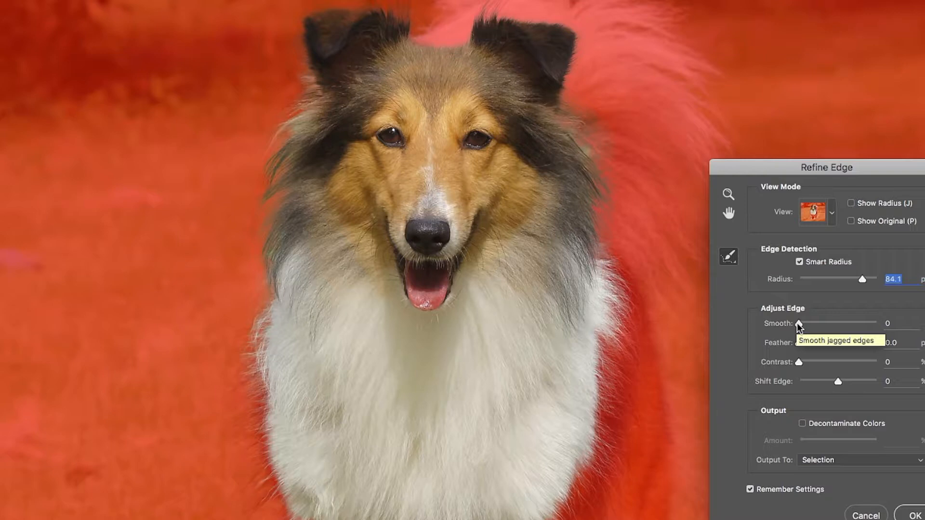
- Try Smooth at 100 and Feather at 67.7 px and 3.7 px on the selection edge, resetting both to 0
{"action": "left_click_drag", "start_coordinate": [798, 323], "coordinate": [885, 328]}
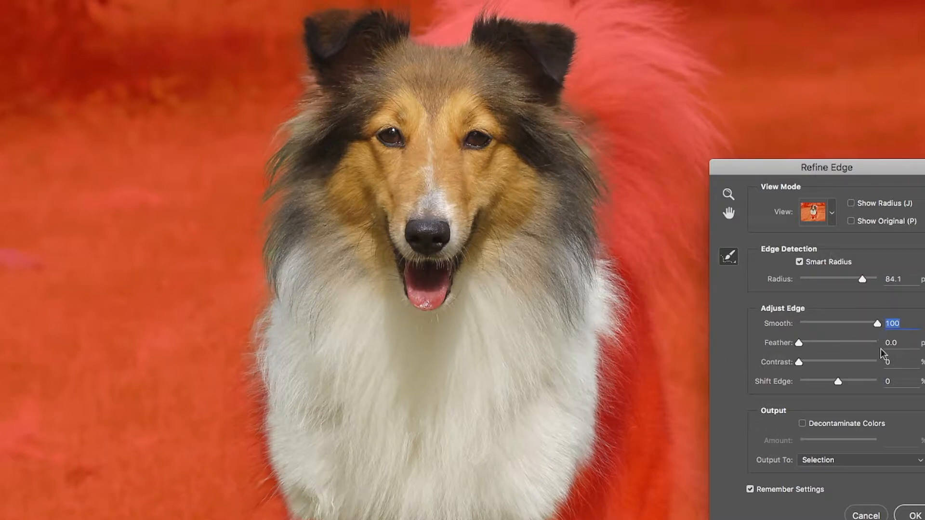
{"action": "left_click_drag", "start_coordinate": [877, 323], "coordinate": [771, 324]}
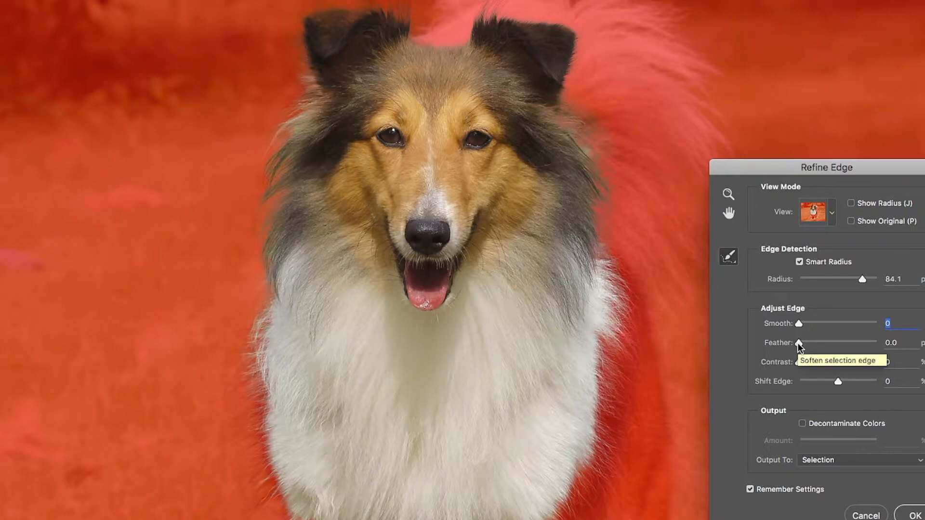
{"action": "left_click_drag", "start_coordinate": [799, 343], "coordinate": [845, 343]}
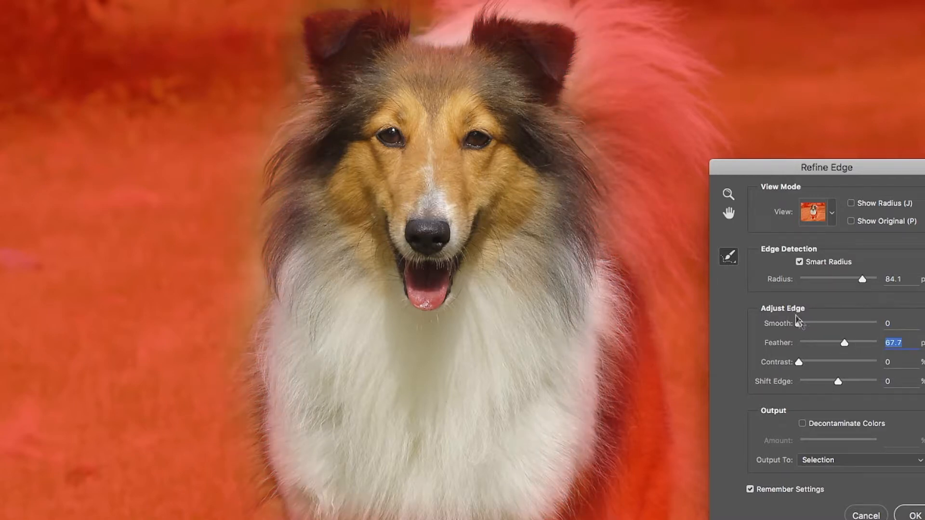
{"action": "left_click_drag", "start_coordinate": [843, 343], "coordinate": [815, 343]}
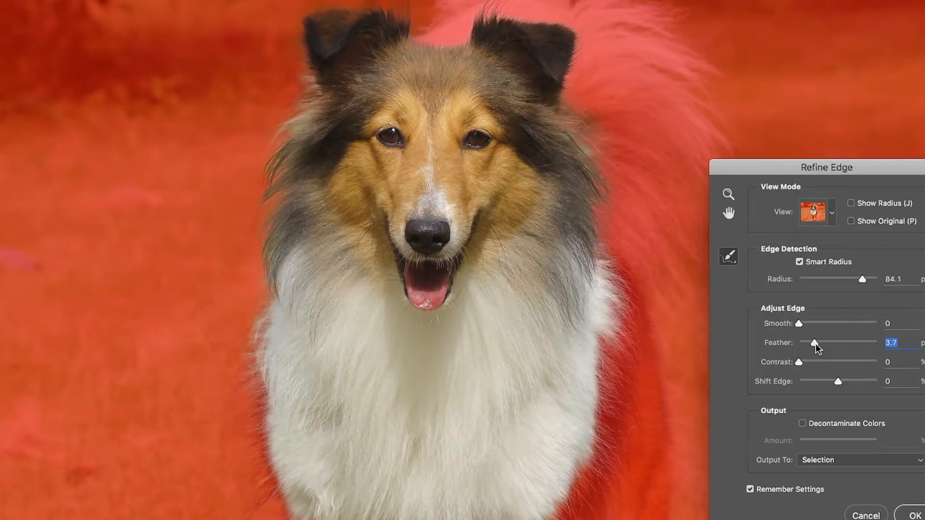
{"action": "left_click_drag", "start_coordinate": [816, 343], "coordinate": [783, 346]}
- Try Contrast at 58% and Shift Edge at -100% and +82% on the selection edge, resetting both to 0
{"action": "left_click_drag", "start_coordinate": [799, 362], "coordinate": [845, 364]}
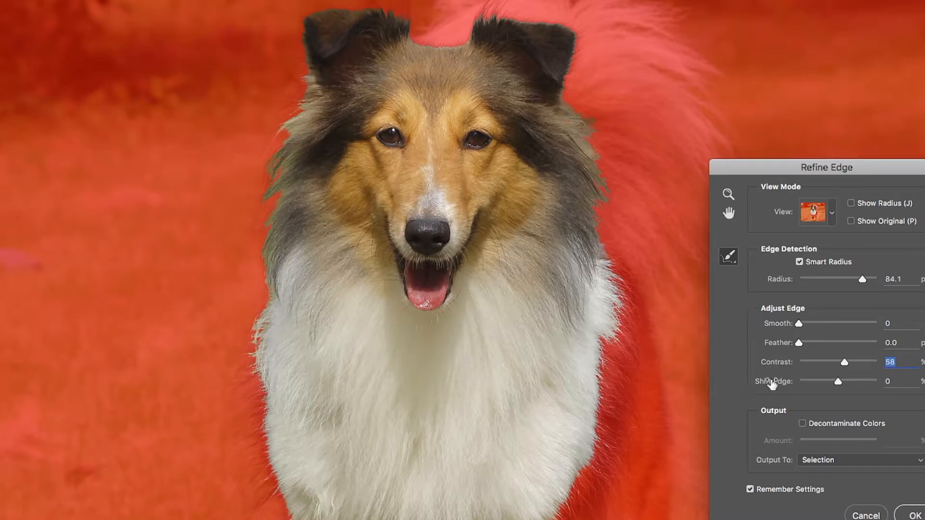
{"action": "left_click_drag", "start_coordinate": [844, 363], "coordinate": [798, 362]}
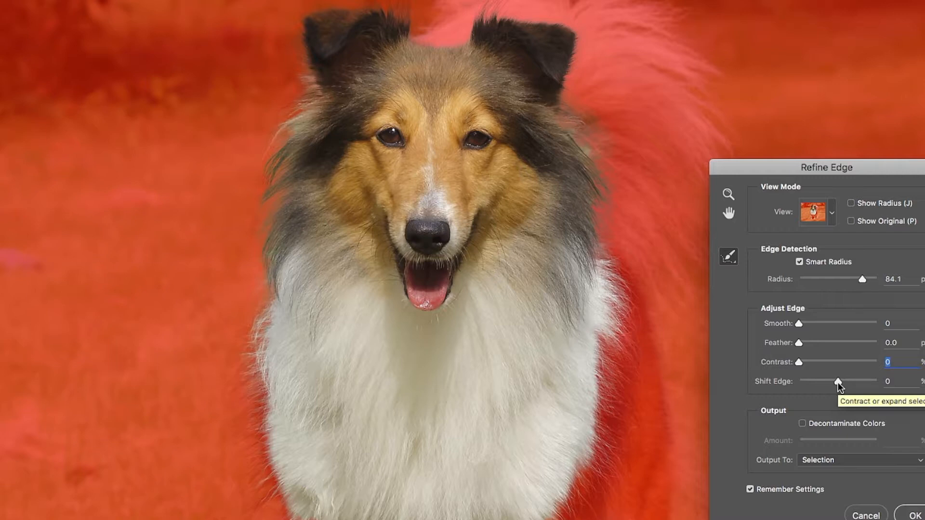
{"action": "left_click_drag", "start_coordinate": [838, 383], "coordinate": [799, 382]}
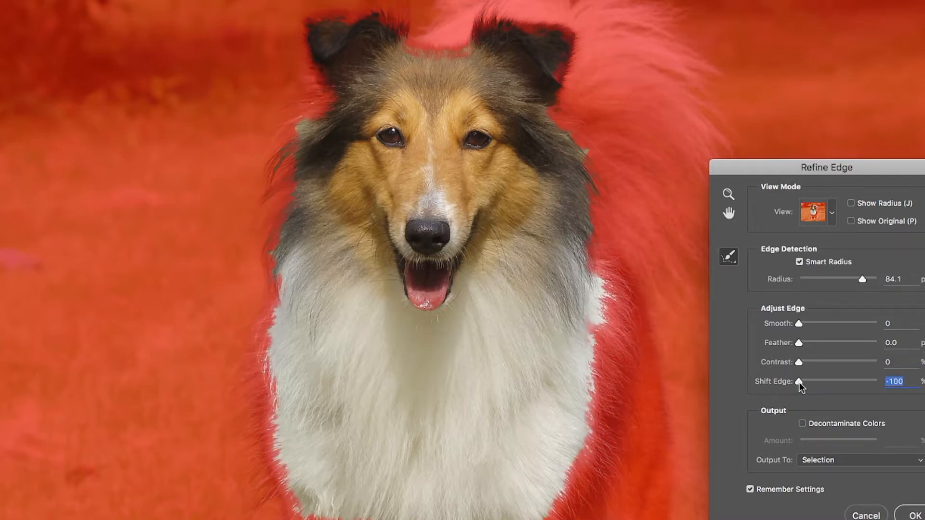
{"action": "left_click_drag", "start_coordinate": [800, 382], "coordinate": [872, 385]}
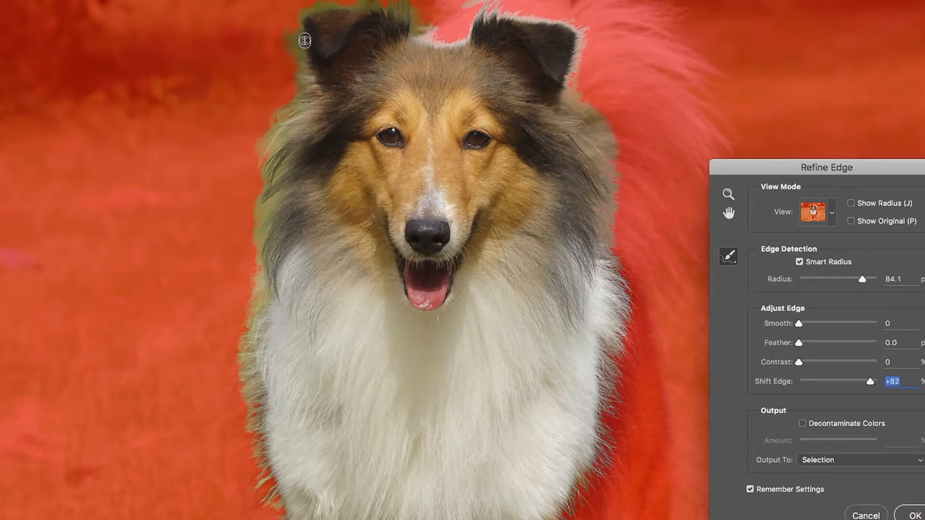
{"action": "left_click_drag", "start_coordinate": [863, 384], "coordinate": [845, 392]}
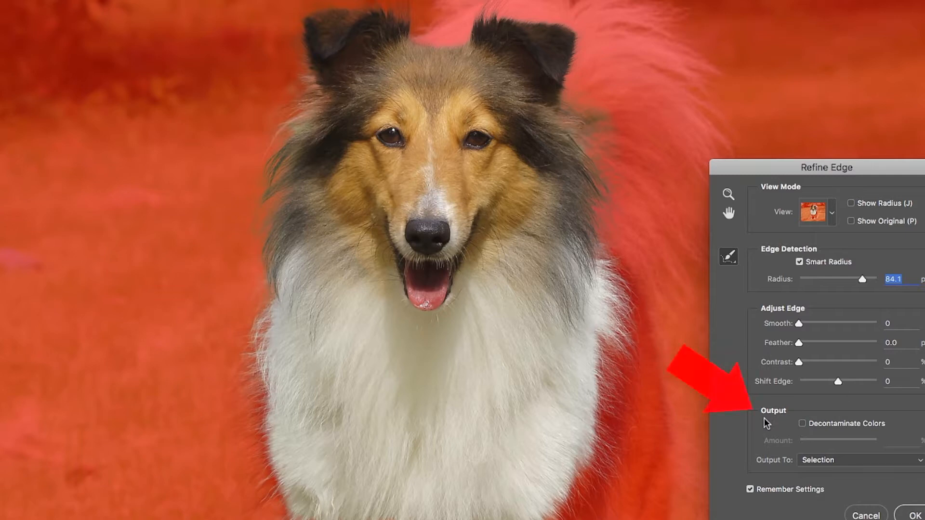
- Keep the refined edge's output as Selection and apply the refinement
{"action": "left_click", "coordinate": [851, 460]}
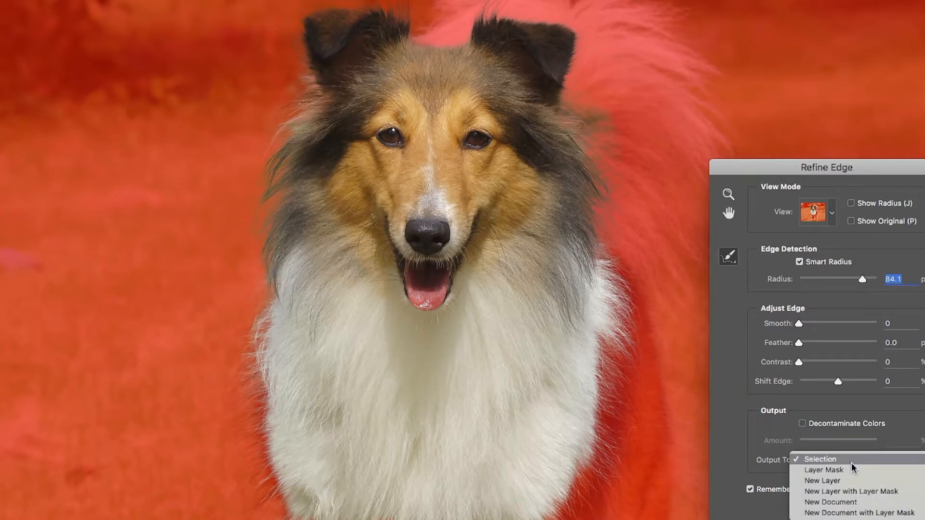
{"action": "left_click", "coordinate": [832, 461]}
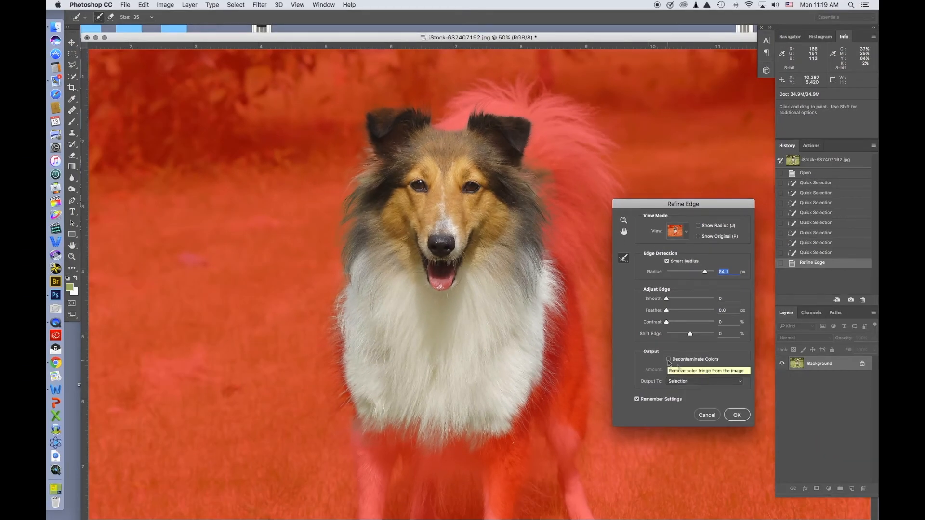
{"action": "left_click", "coordinate": [737, 415]}
- Copy the selected dog into obos dog food.psd and move it to the ad's lower right, clear of the text
{"action": "key", "text": "super+c"}
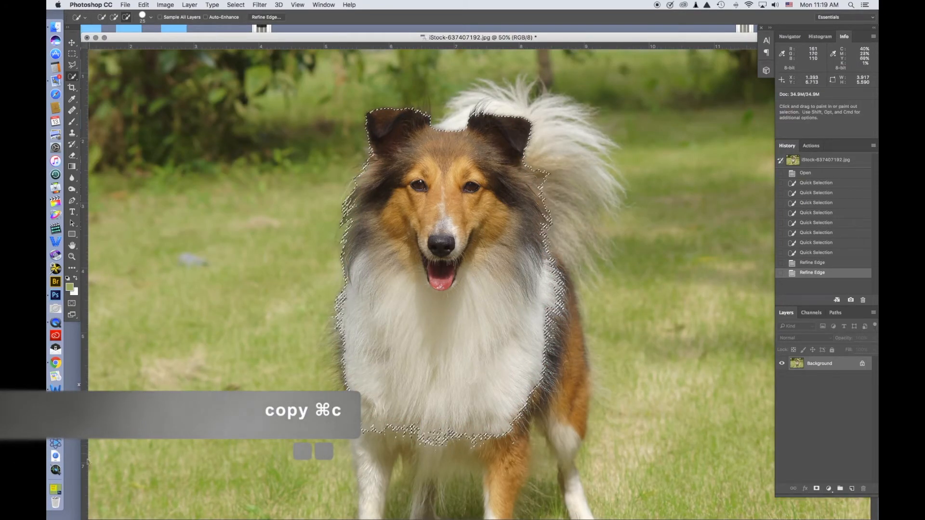
{"action": "left_click", "coordinate": [58, 486]}
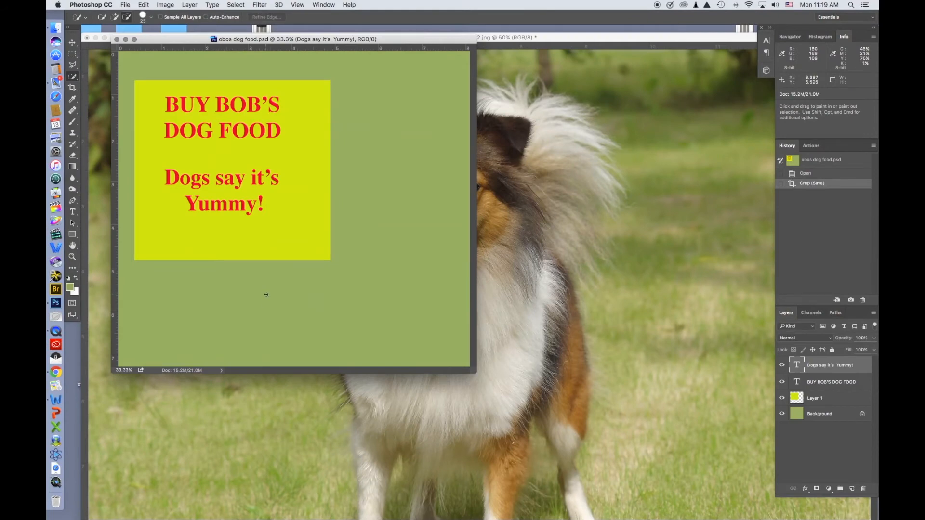
{"action": "key", "text": "super+v"}
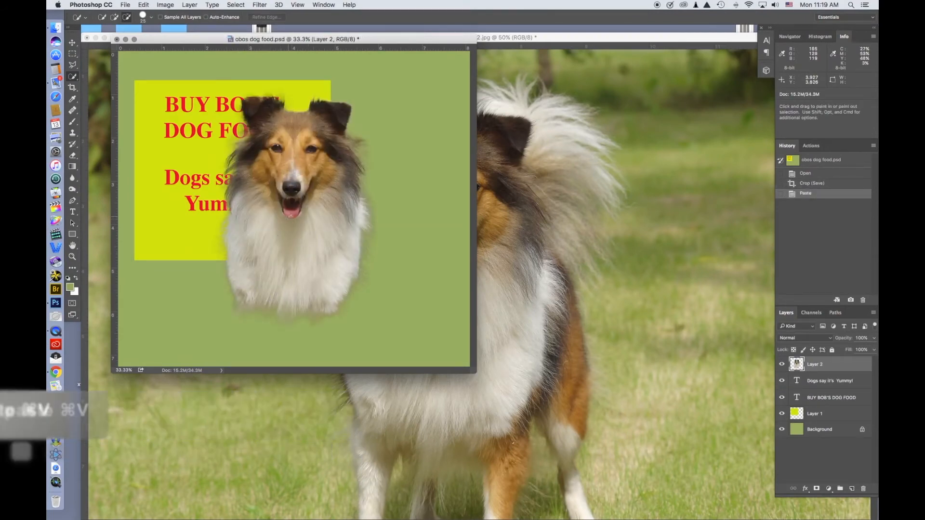
{"action": "key", "text": "v"}
{"action": "left_click_drag", "start_coordinate": [290, 137], "coordinate": [336, 187]}
- Crop the ad's right and bottom edges closer to the dog, to about 7.02 by 7.09
{"action": "key", "text": "c"}
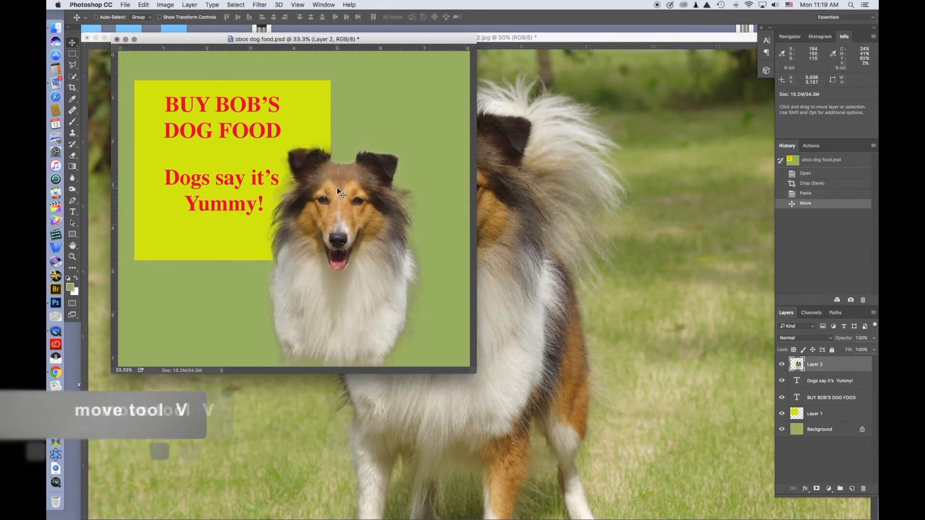
{"action": "left_click_drag", "start_coordinate": [470, 368], "coordinate": [445, 361]}
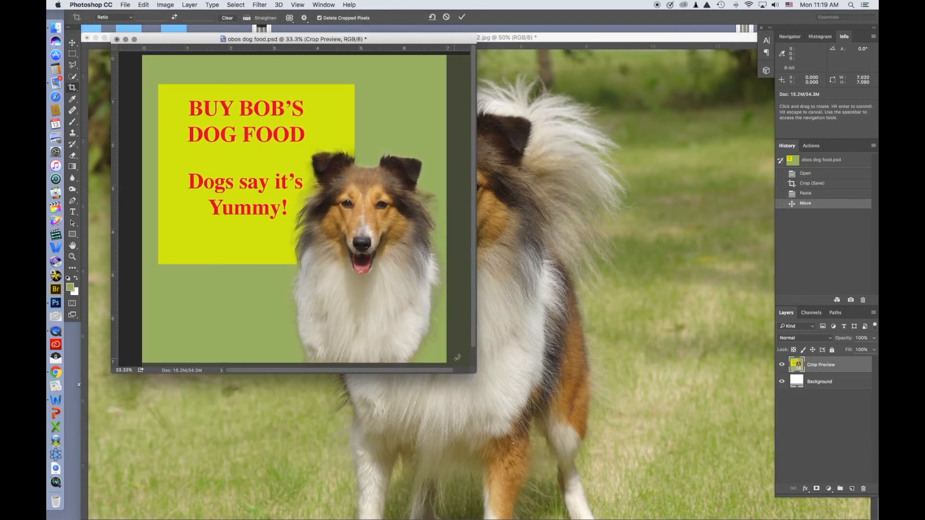
{"action": "key", "text": "Return"}
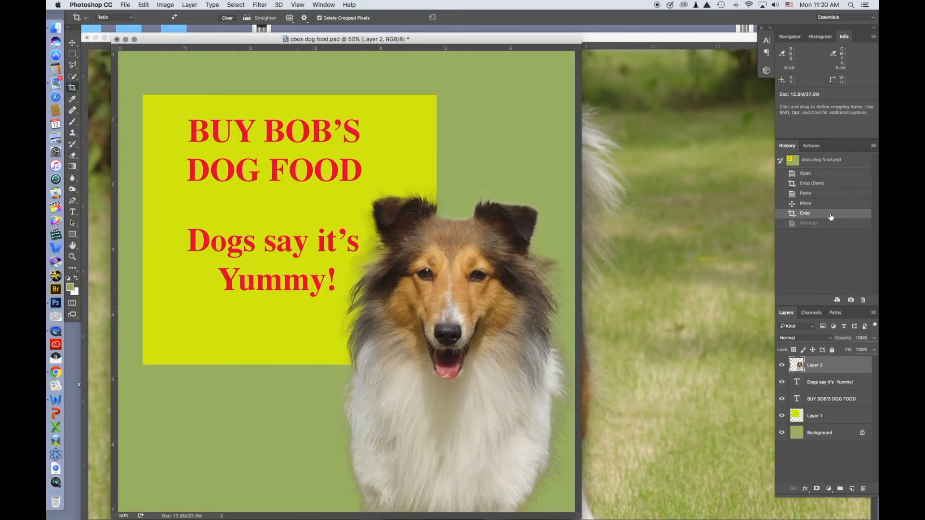